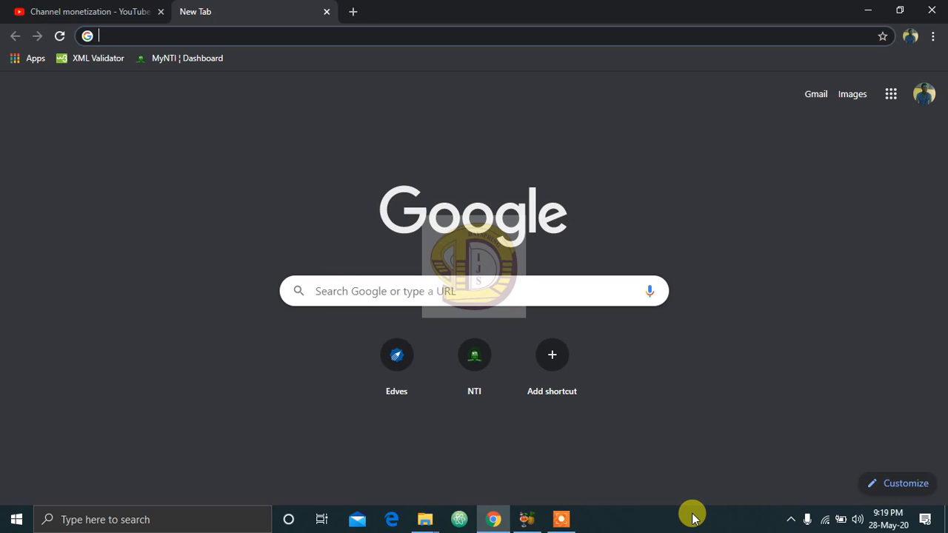
Step: Go to classroom.google.com and open the Tulip 1 Primary class
left_click(236, 37)
type("classroom.google.com")
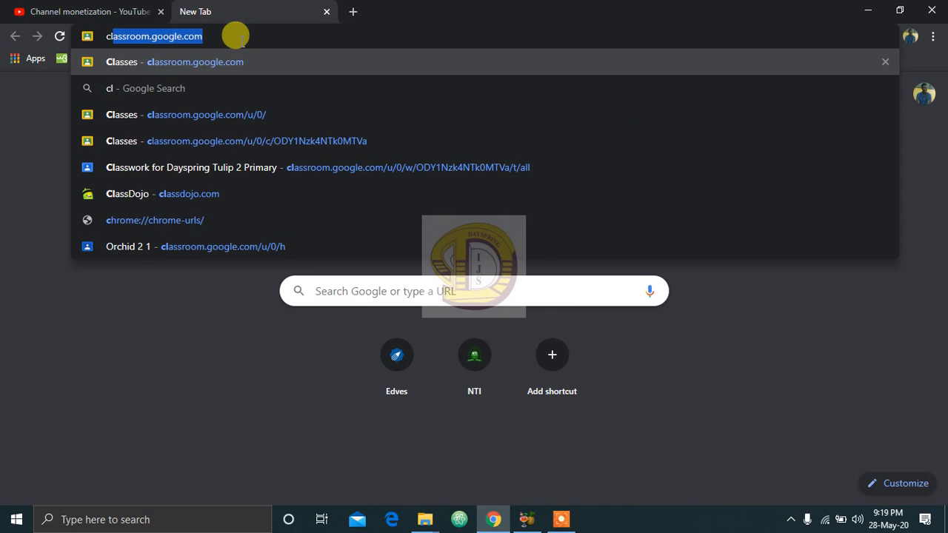
key("Return")
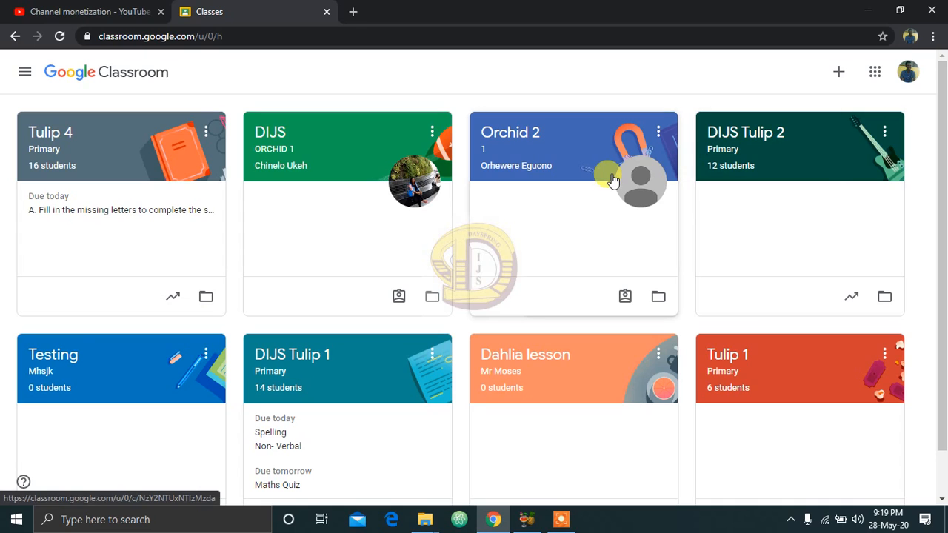
left_click(756, 360)
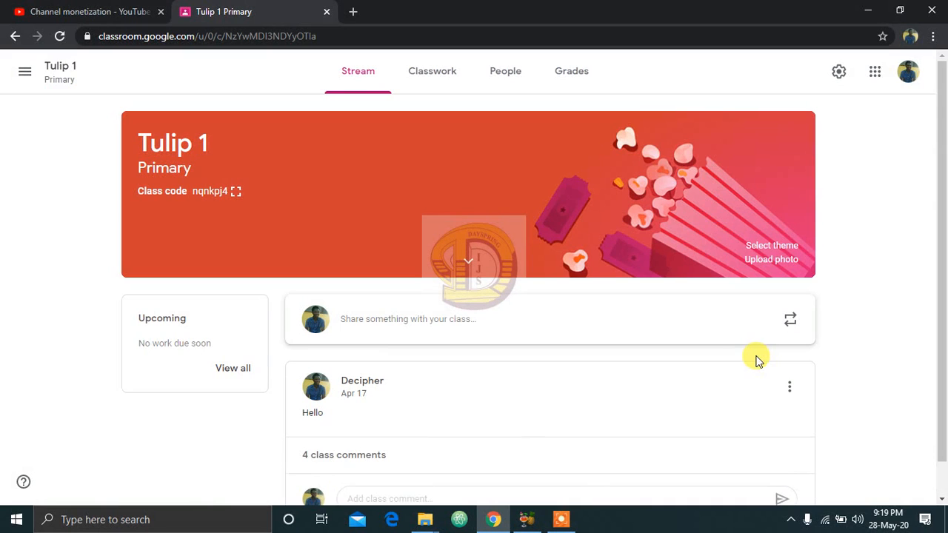
left_click_drag(942, 163, 941, 78)
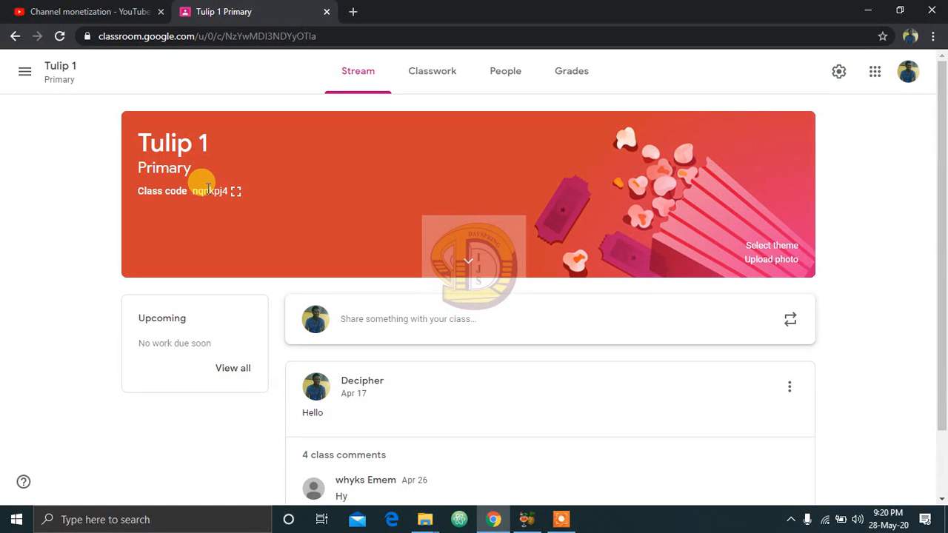
Step: Create a new assignment in the class's classwork with the title "Assignment on plants"
left_click(437, 70)
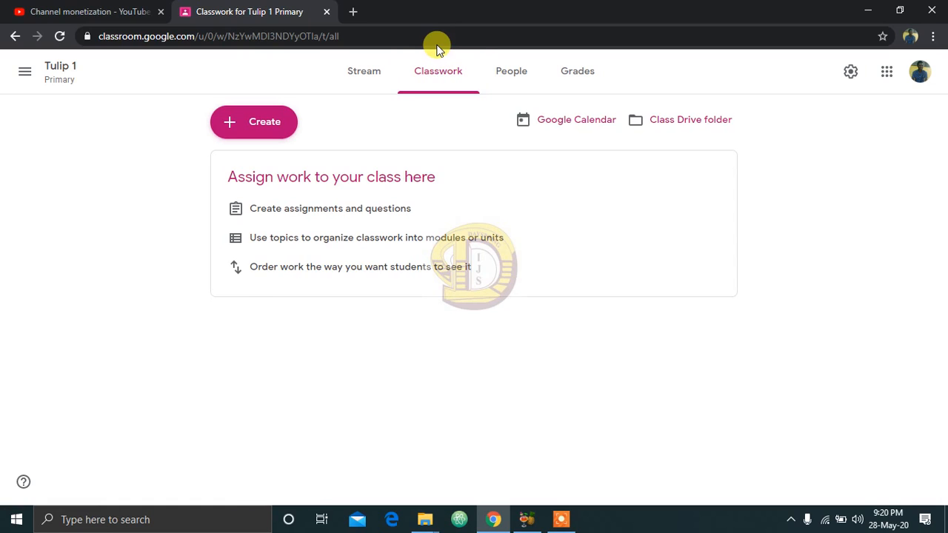
left_click(250, 125)
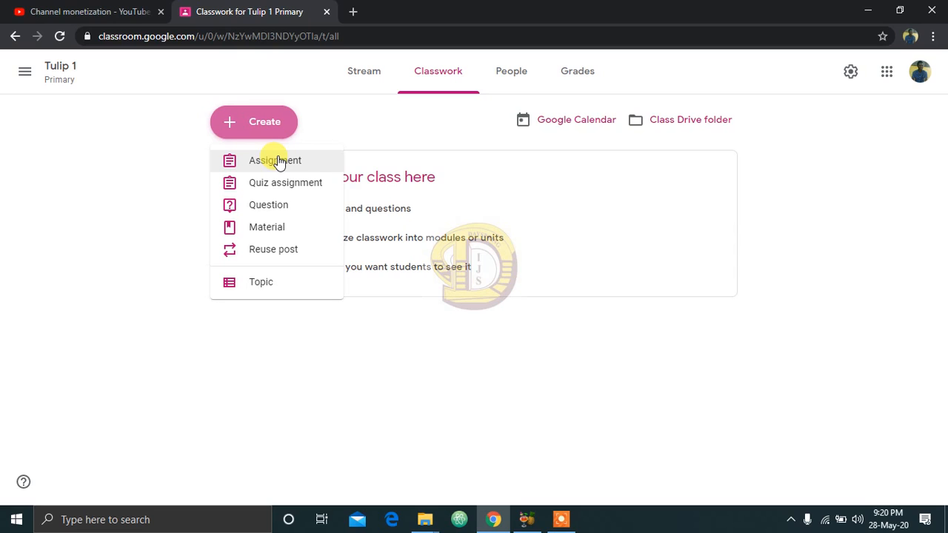
left_click(278, 161)
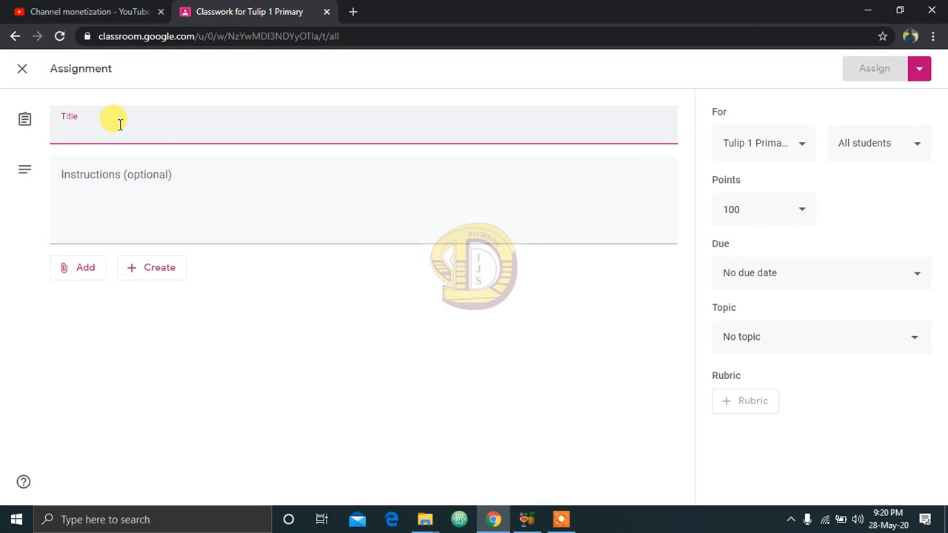
type("A")
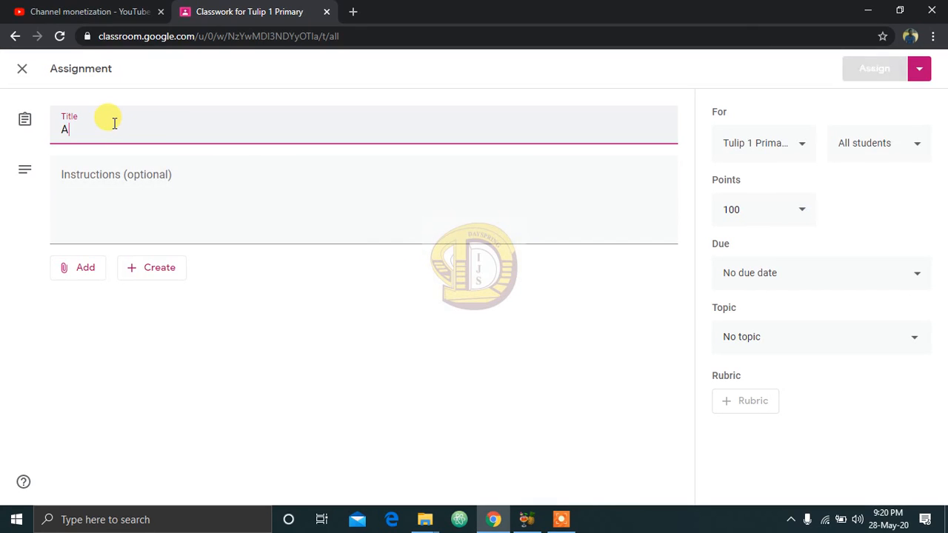
type("ssignm")
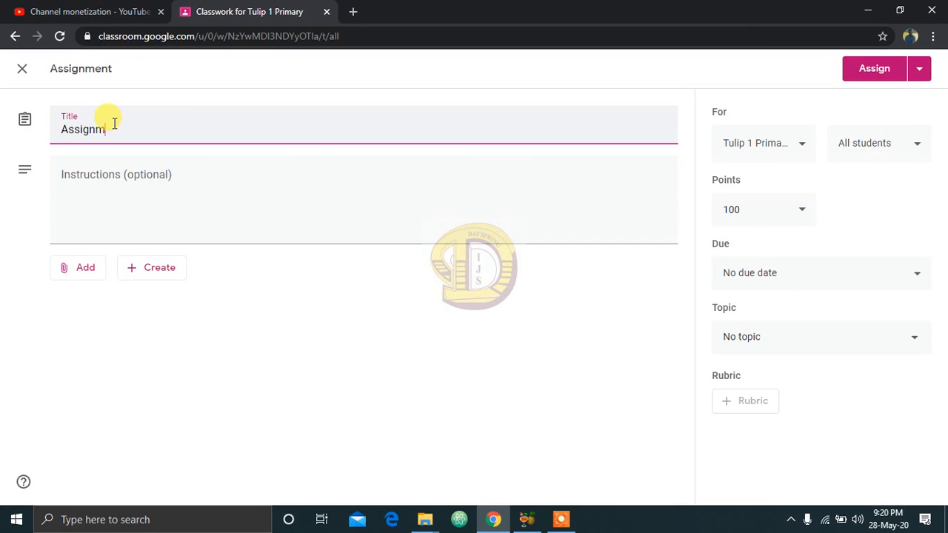
type("ent on polants")
Step: Enter the assignment instructions "Please watch the video attached, copy the notes and do the task attached as well"
left_click(165, 185)
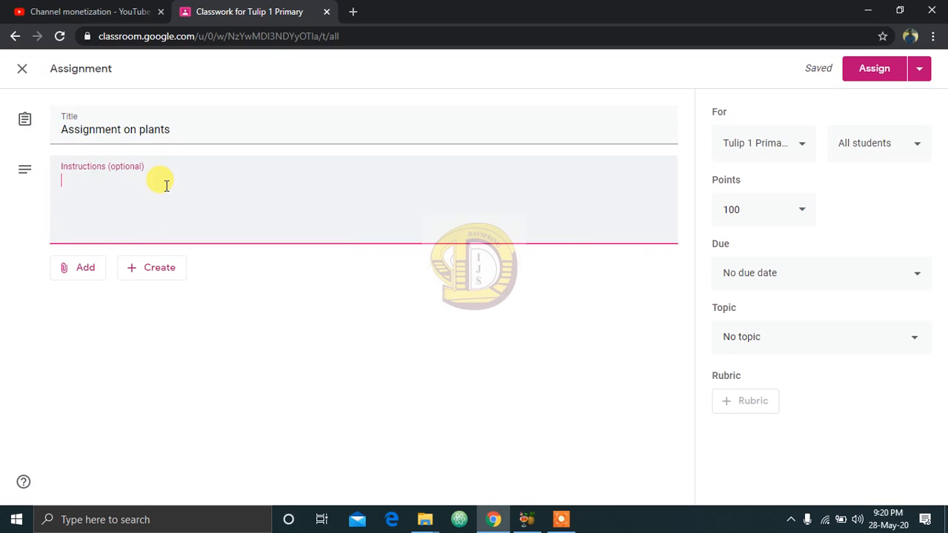
type("Please")
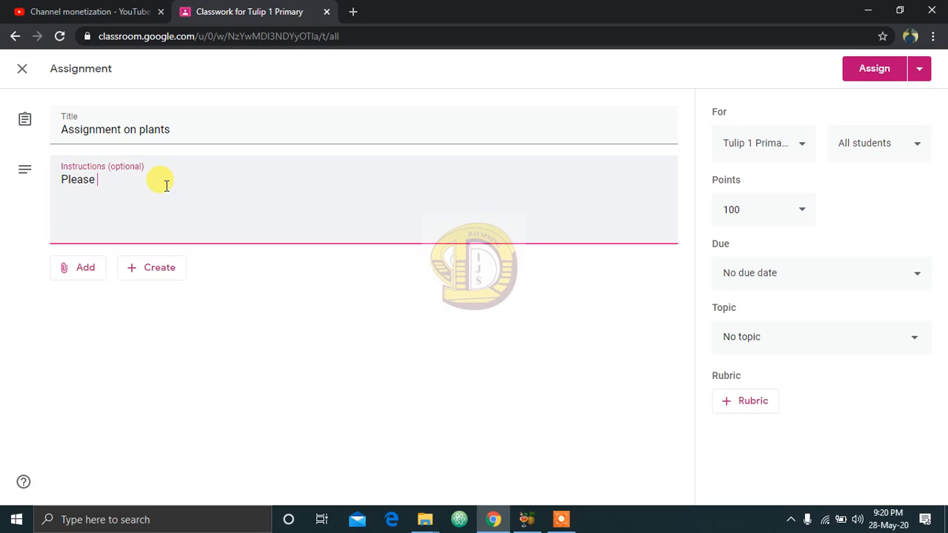
type(" watch the video attache")
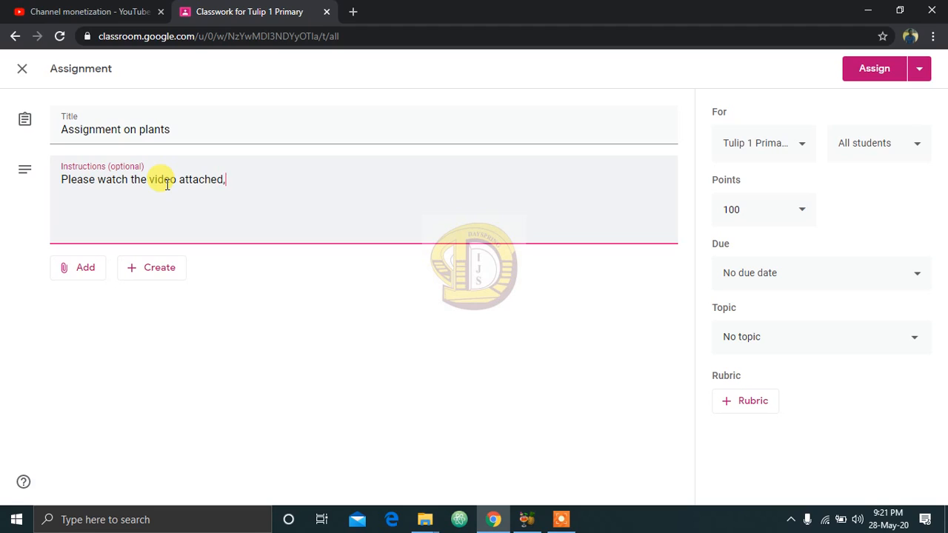
type("d, copy the notes and")
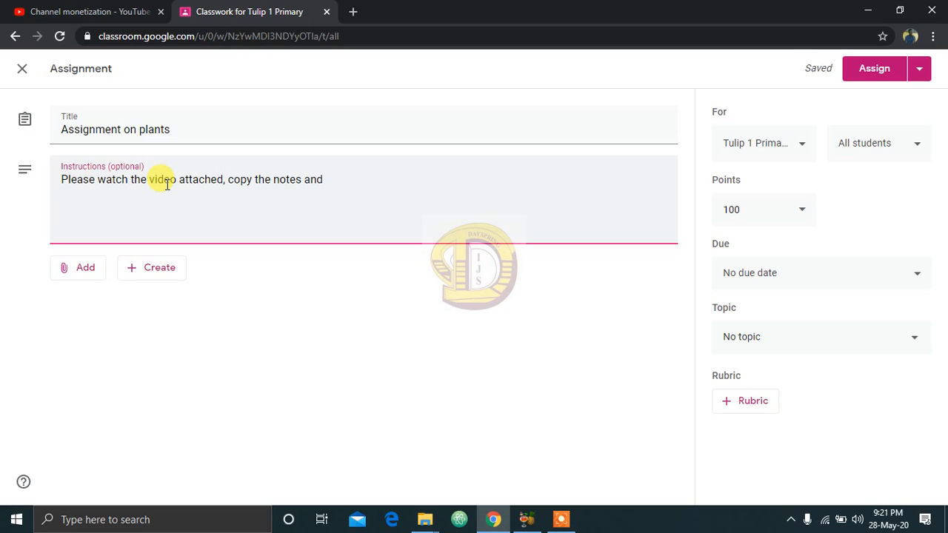
type(" do the task ")
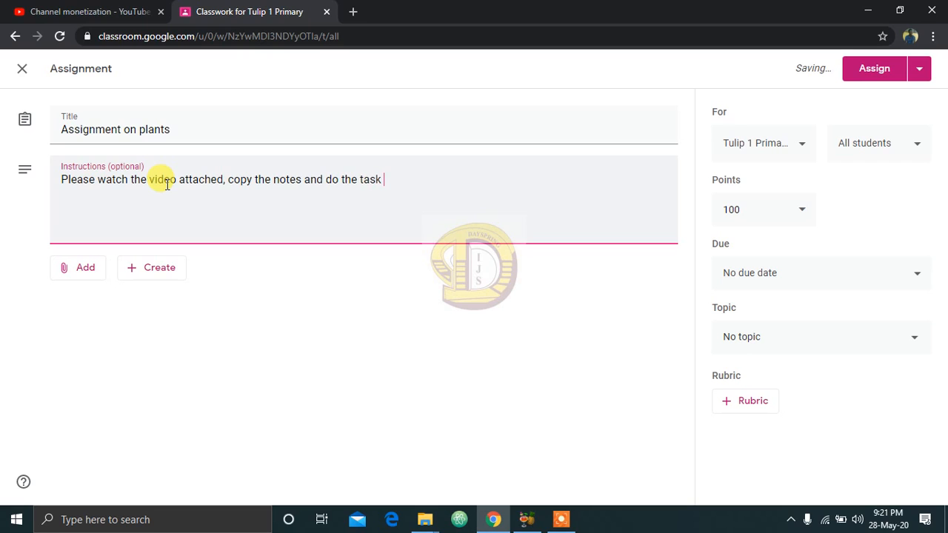
type("at")
key("BackSpace")
type("ached as well")
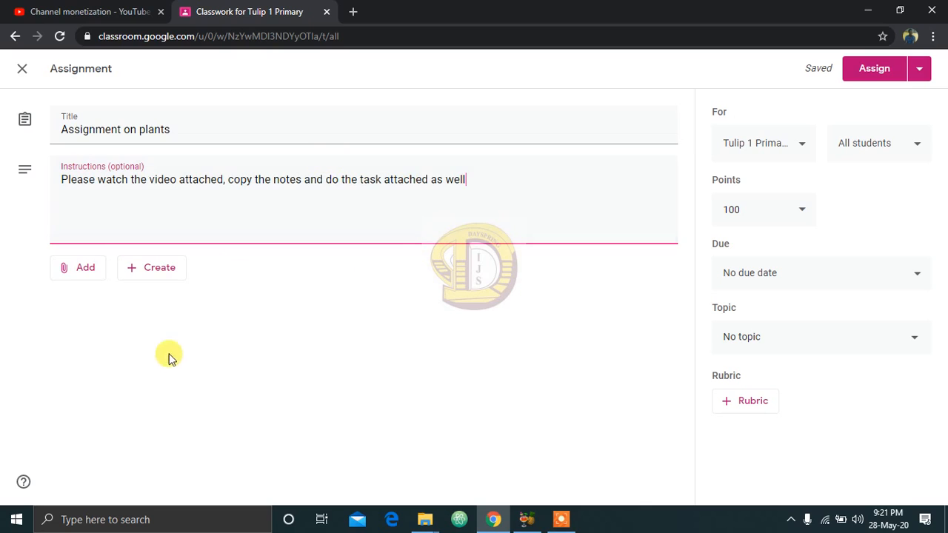
left_click(80, 273)
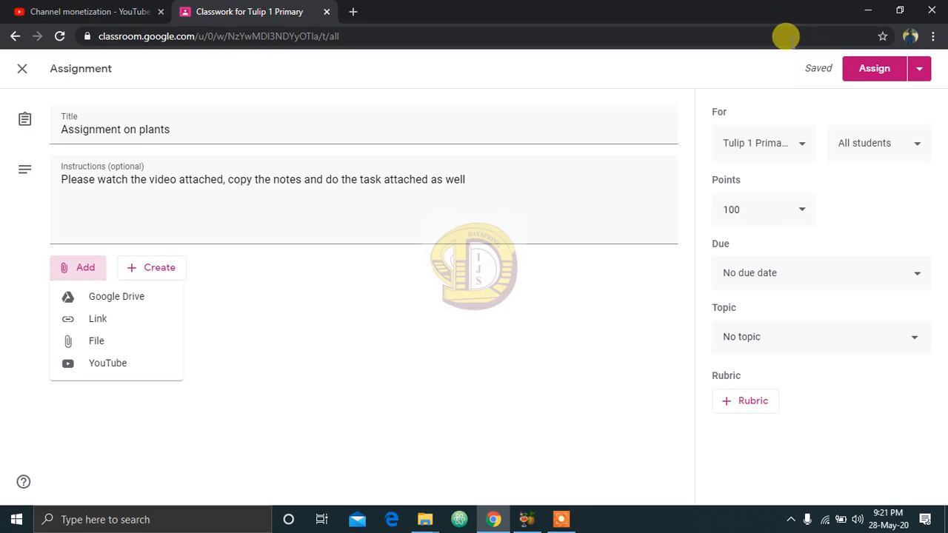
left_click(801, 215)
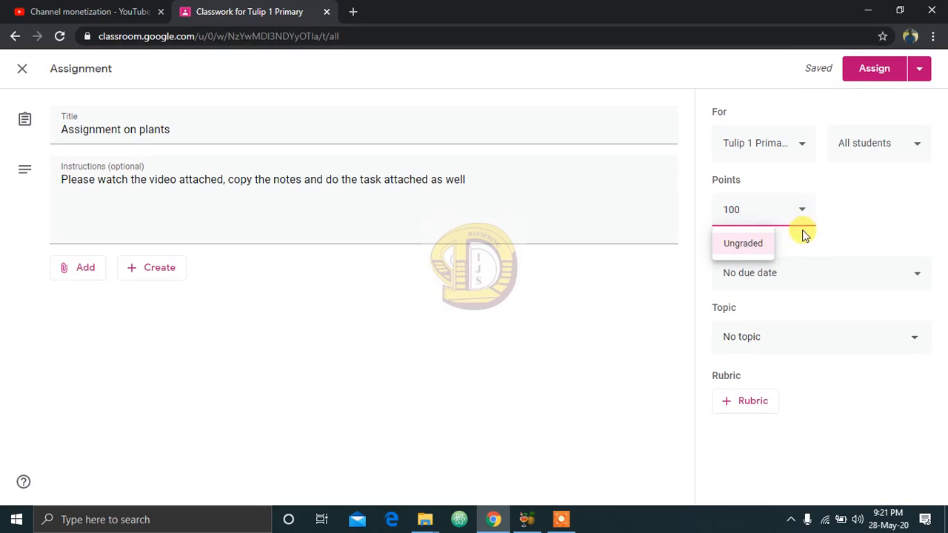
left_click(837, 217)
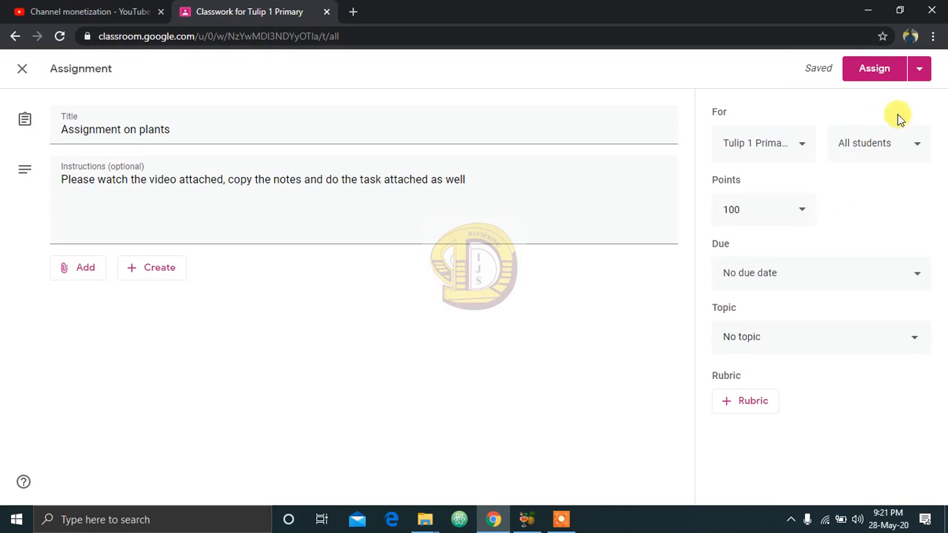
Step: Restrict the assignment to only the first three students in the class list instead of all students
left_click(914, 144)
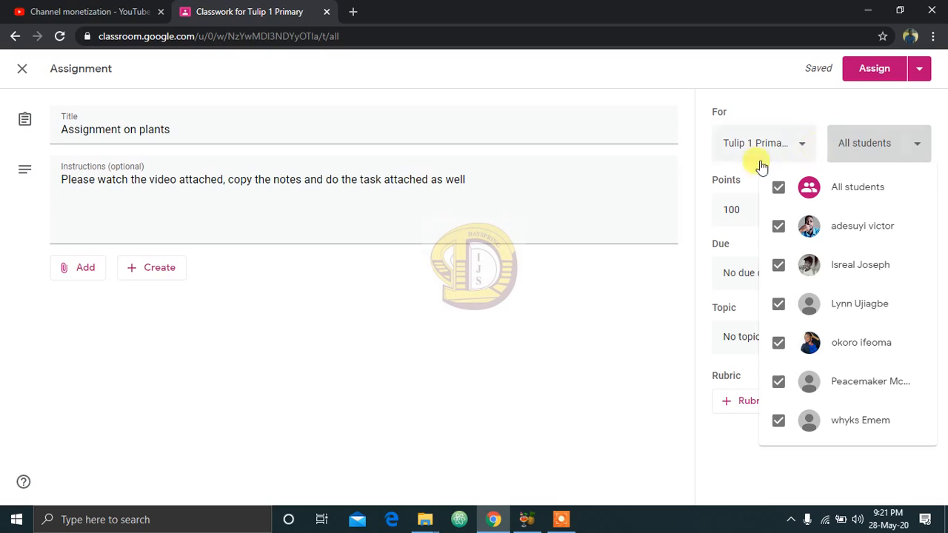
left_click(630, 332)
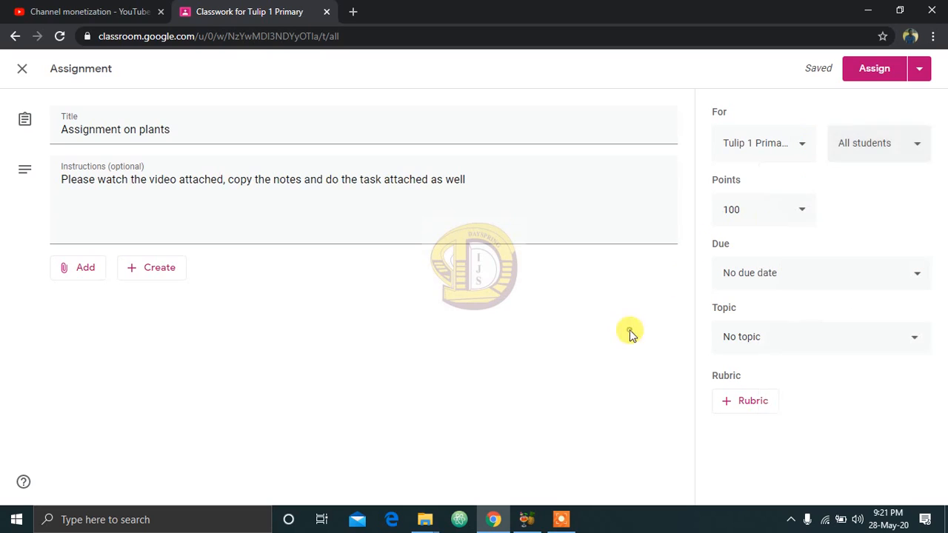
left_click(908, 142)
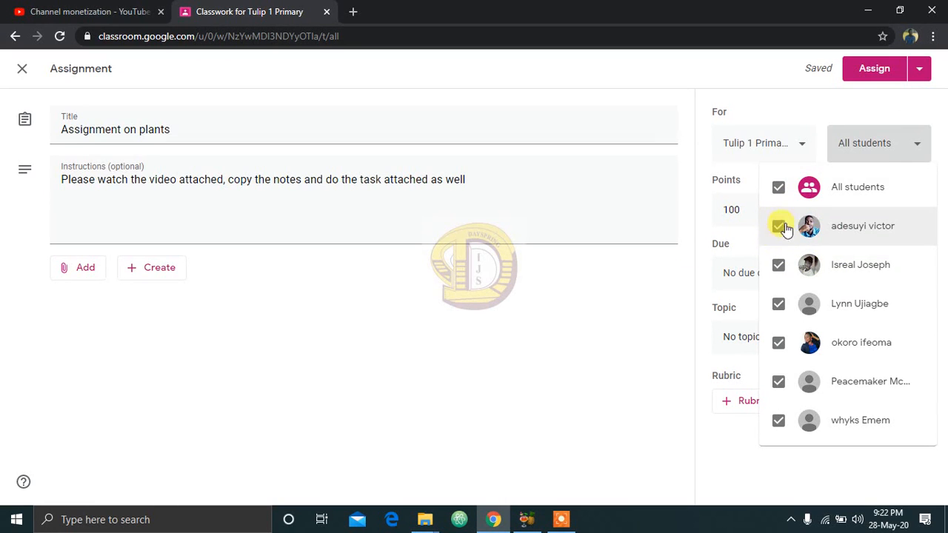
left_click(779, 187)
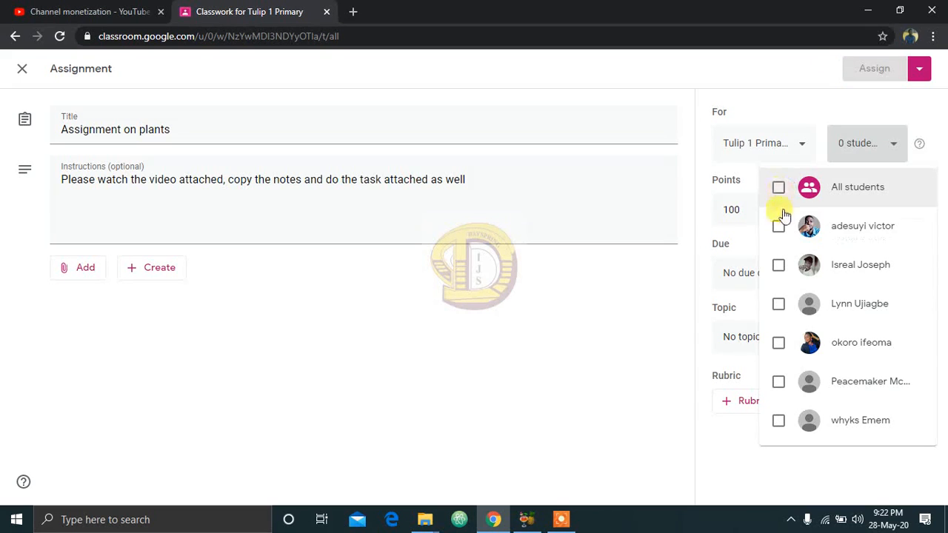
left_click(777, 226)
left_click(778, 266)
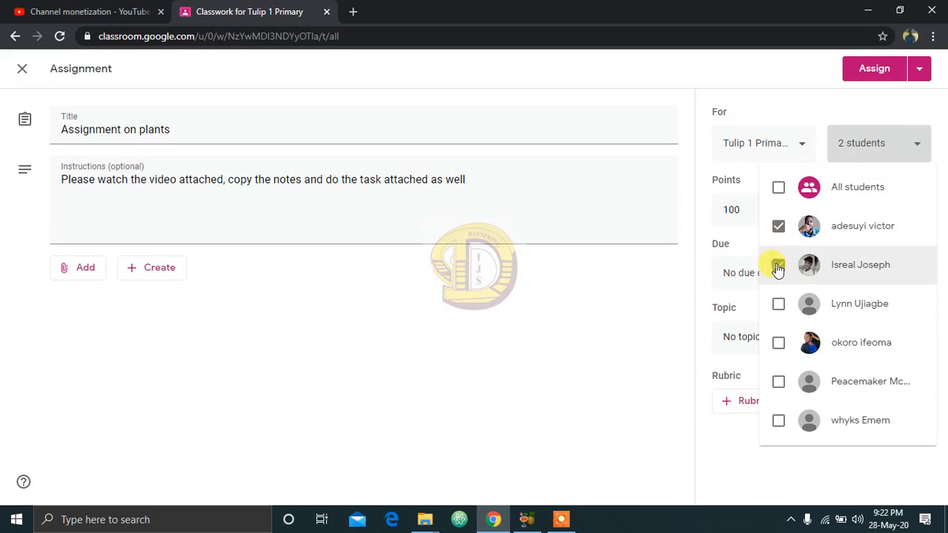
left_click(777, 307)
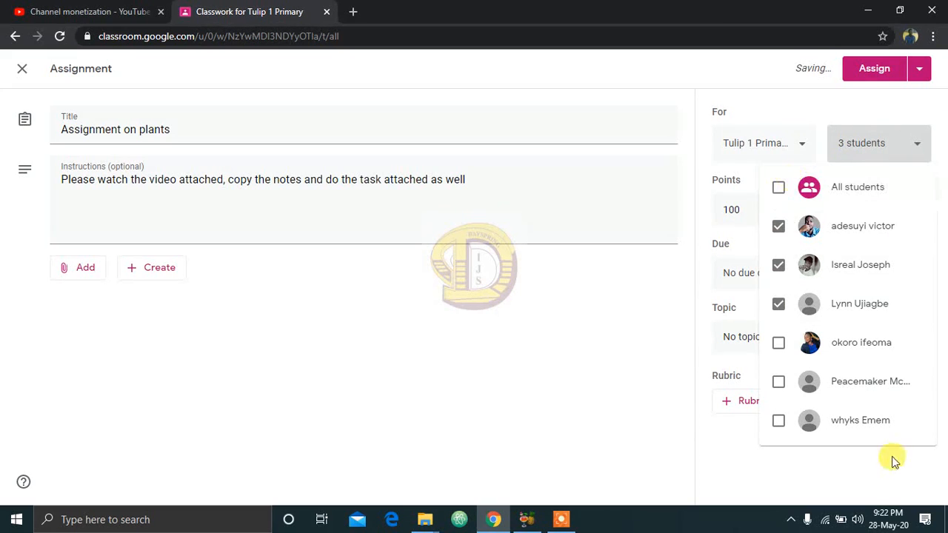
left_click(649, 312)
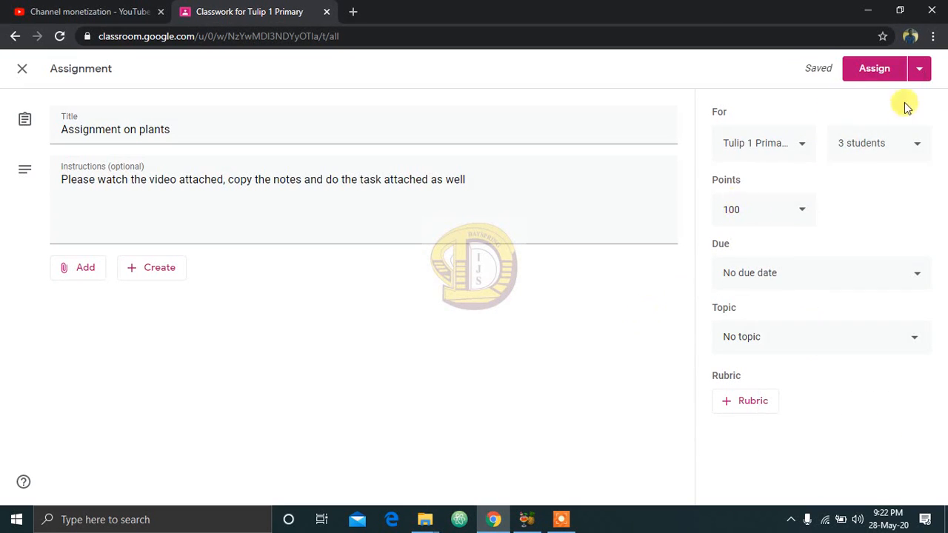
Step: Set the assignment's due date to May 30, 2020 and its due time to 5:00 PM
left_click(799, 279)
left_click(797, 320)
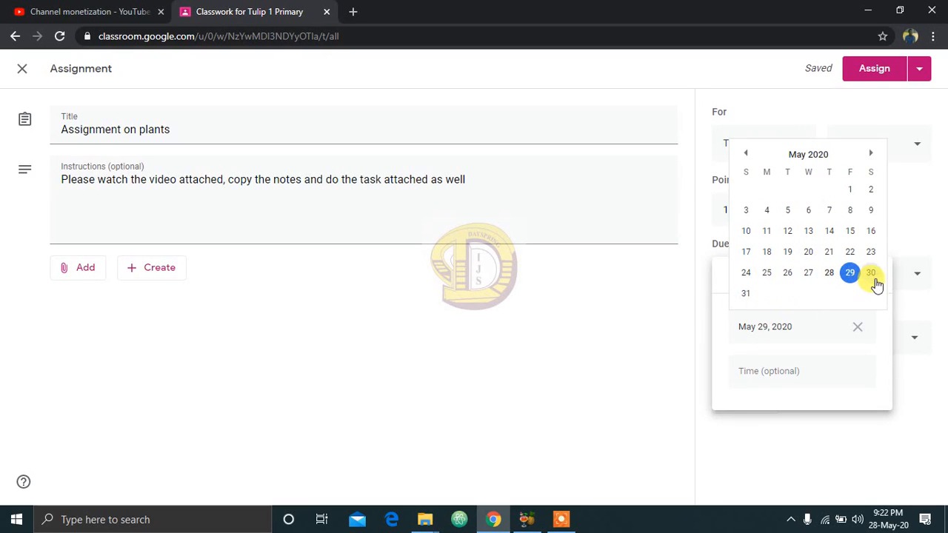
left_click(871, 273)
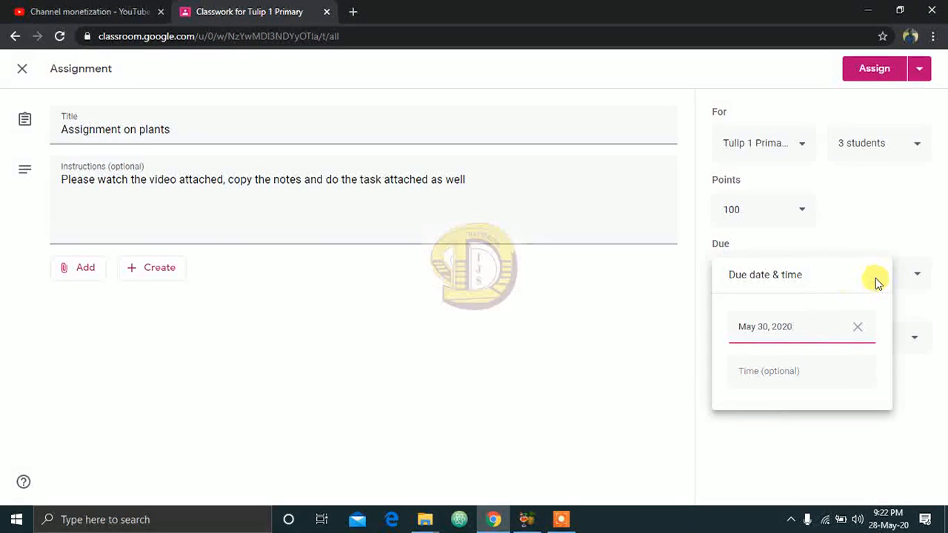
left_click(777, 379)
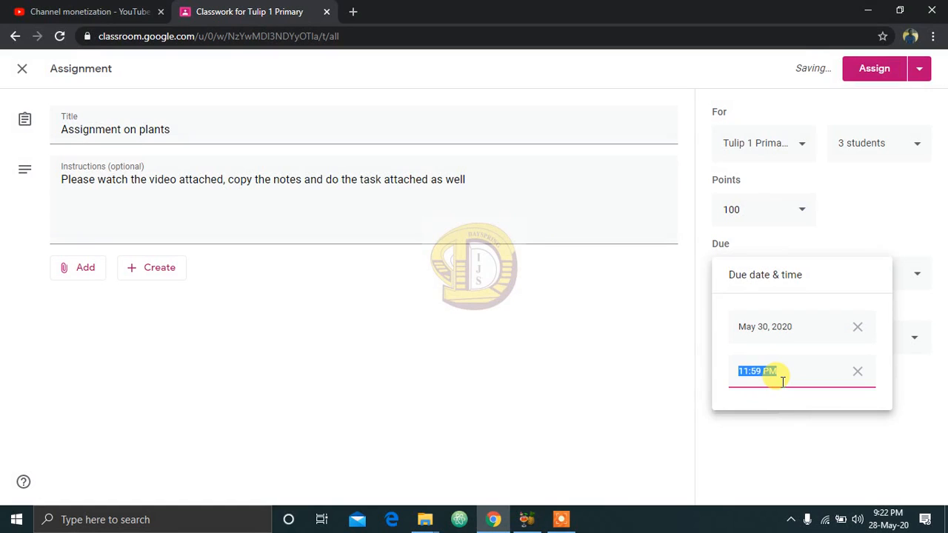
type("5")
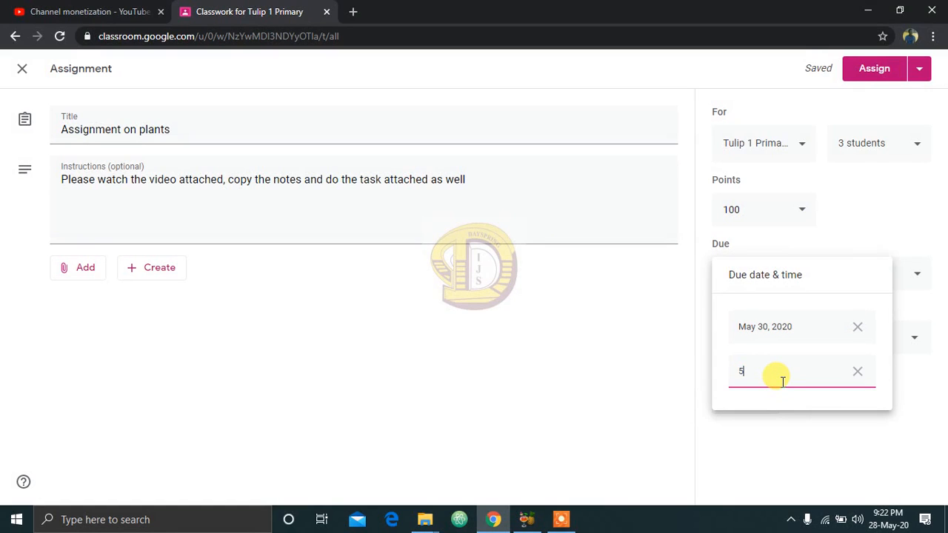
key("BackSpace")
type("5:00pm")
left_click(776, 421)
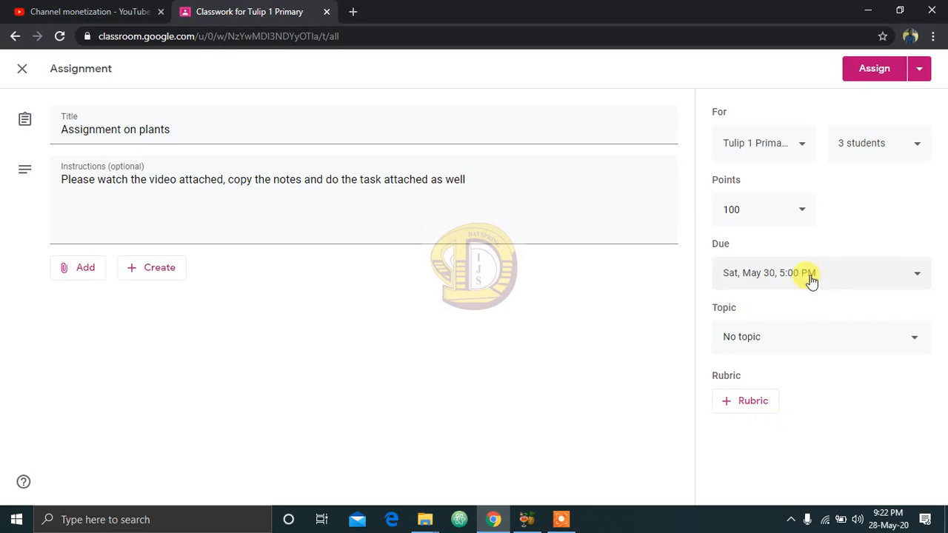
left_click(765, 342)
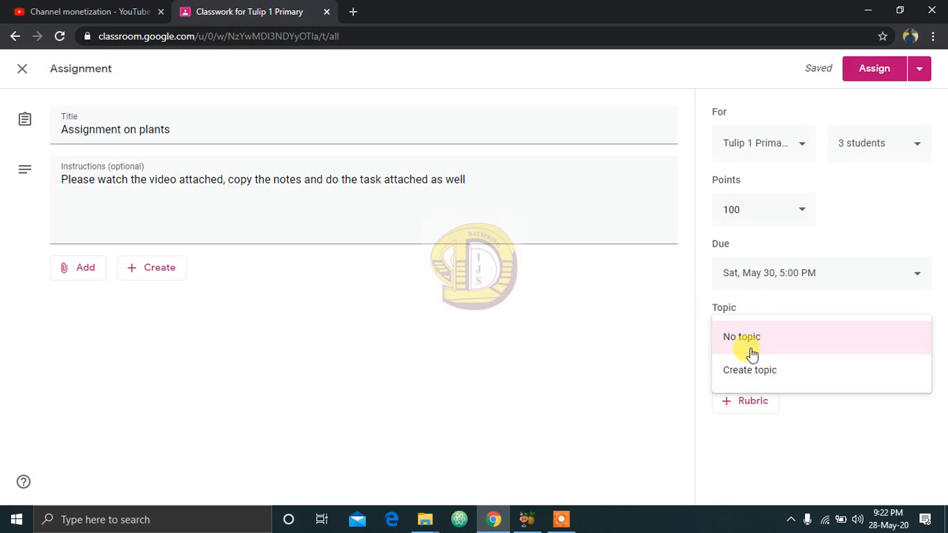
left_click(639, 388)
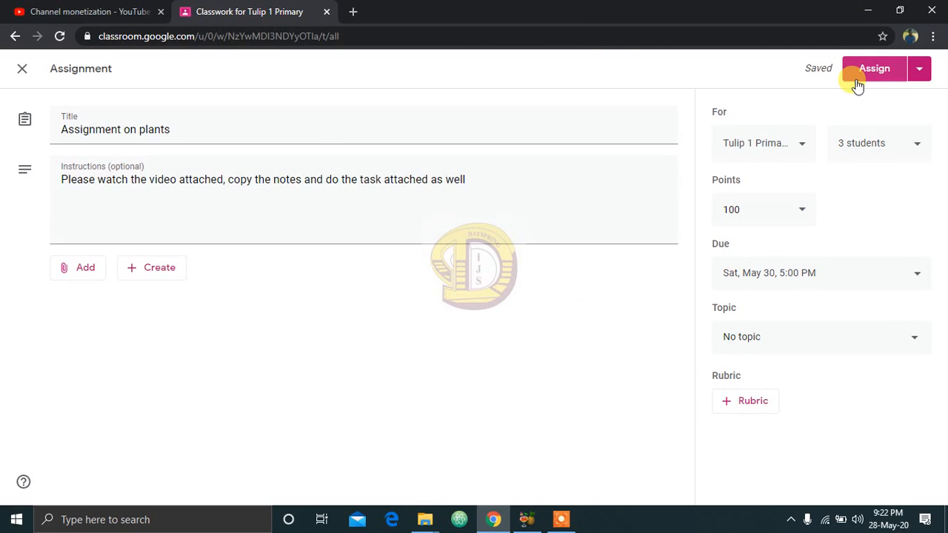
Step: Schedule the plants assignment to be posted on May 30, 2020 at 8:00 AM
left_click(918, 74)
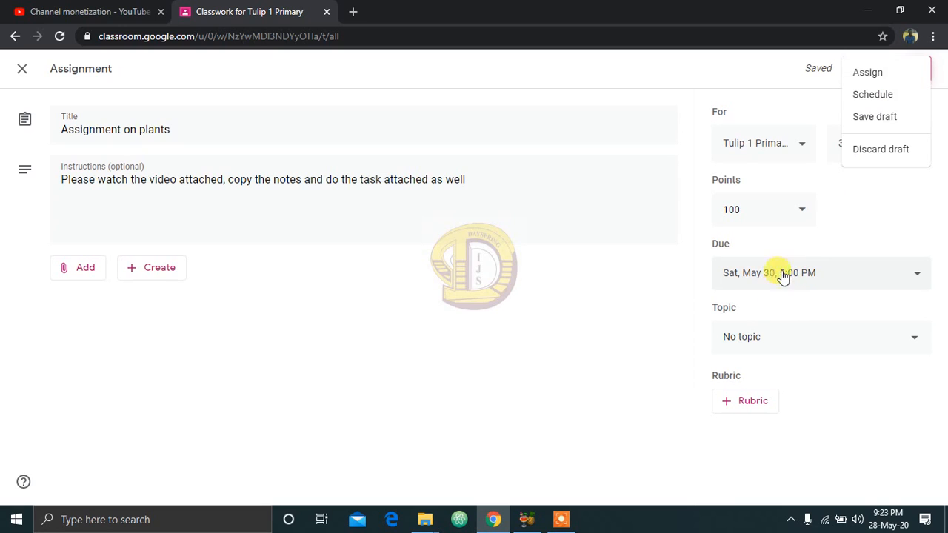
left_click(879, 96)
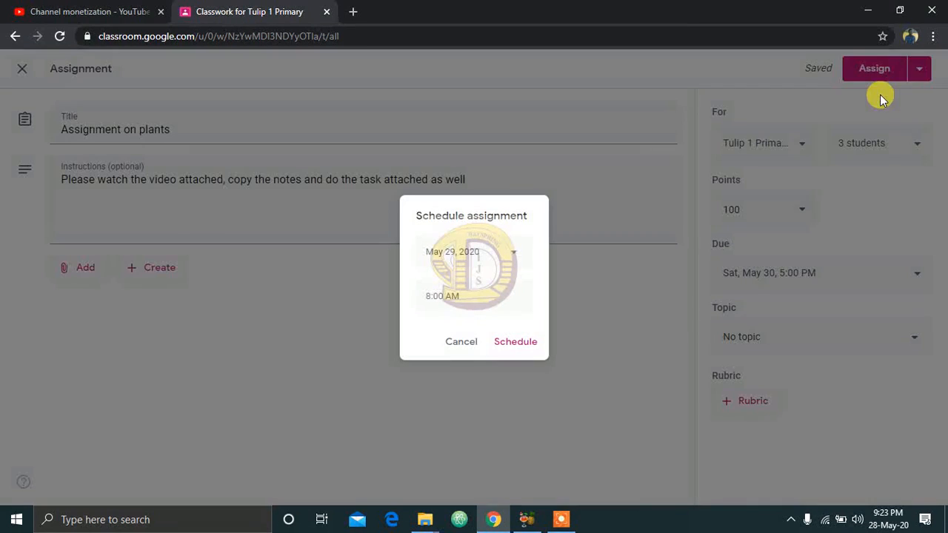
left_click(513, 257)
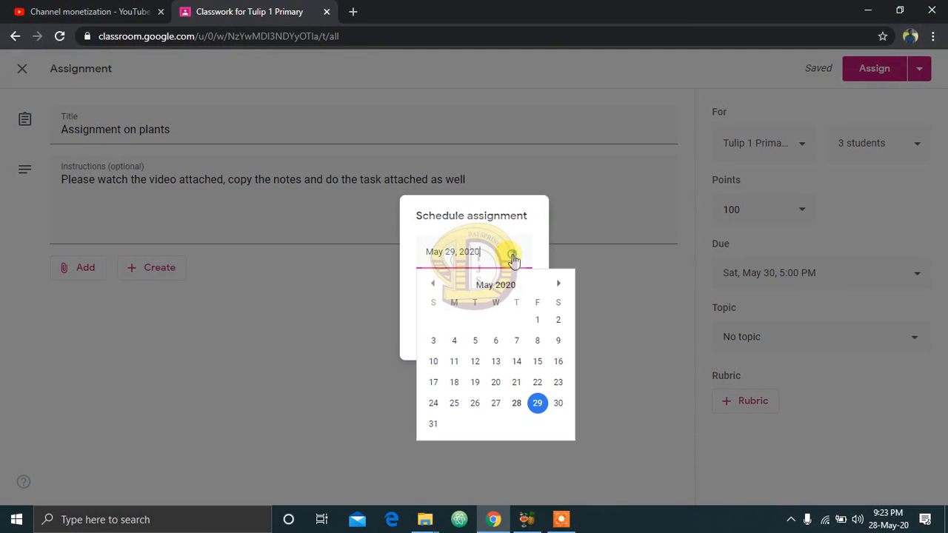
left_click(557, 403)
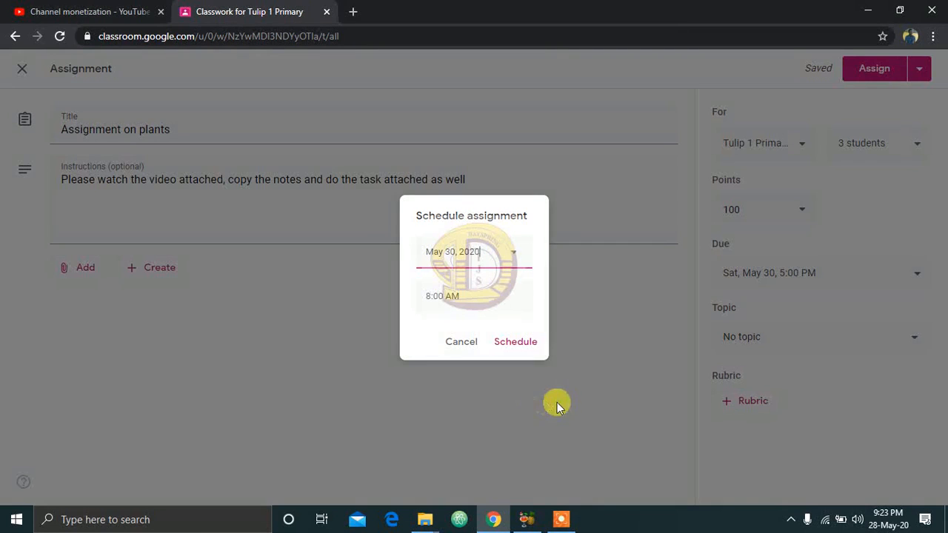
left_click(512, 343)
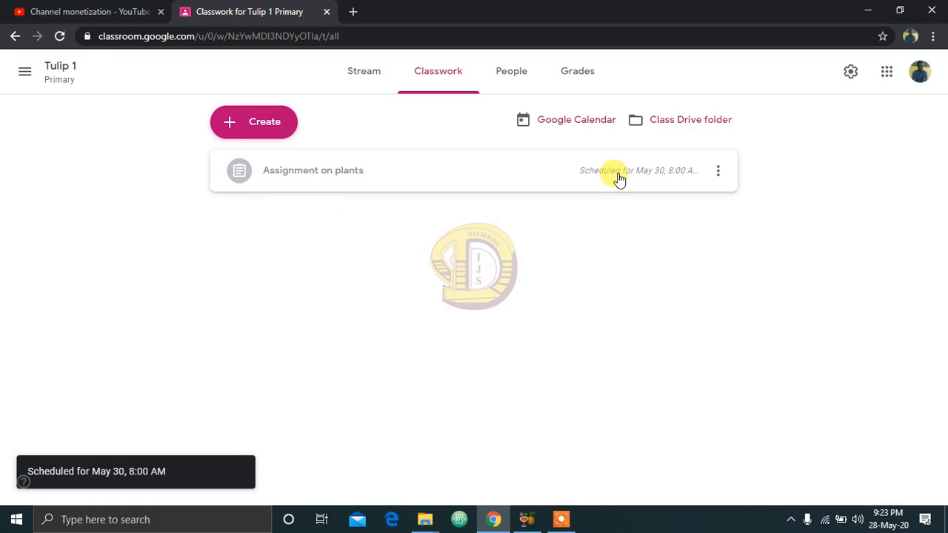
left_click(567, 517)
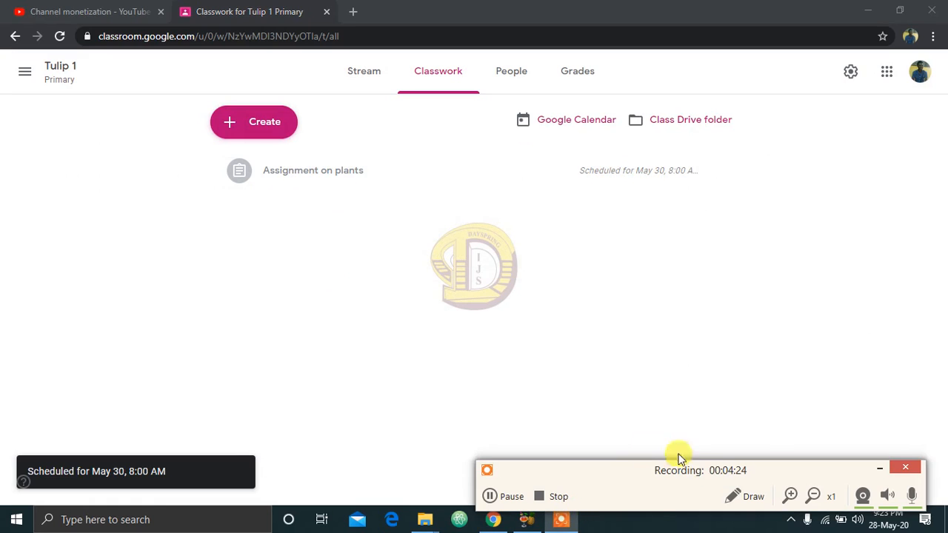
left_click(791, 497)
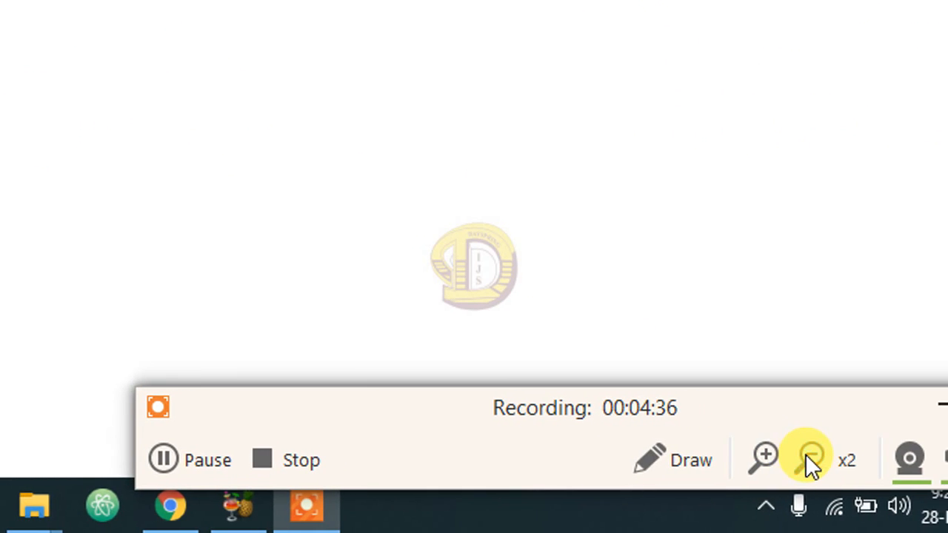
left_click(809, 454)
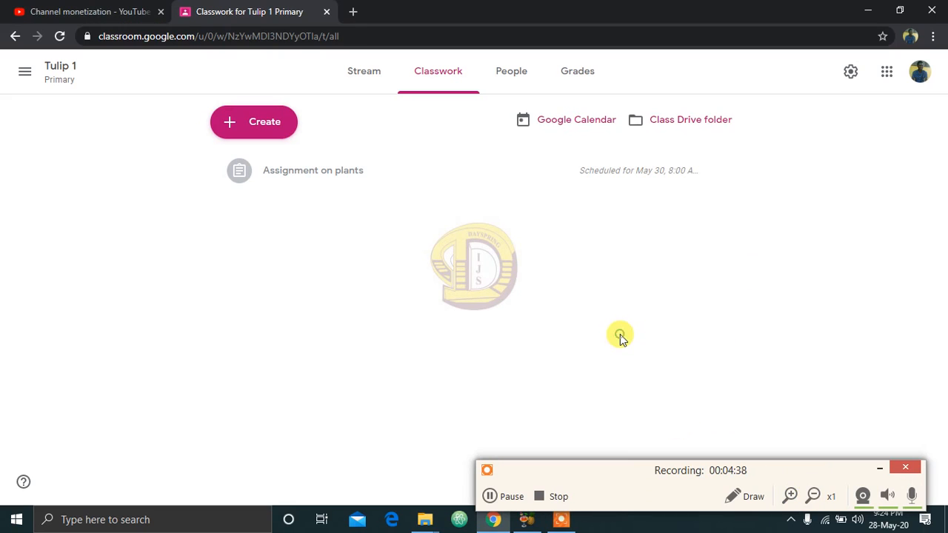
left_click(881, 473)
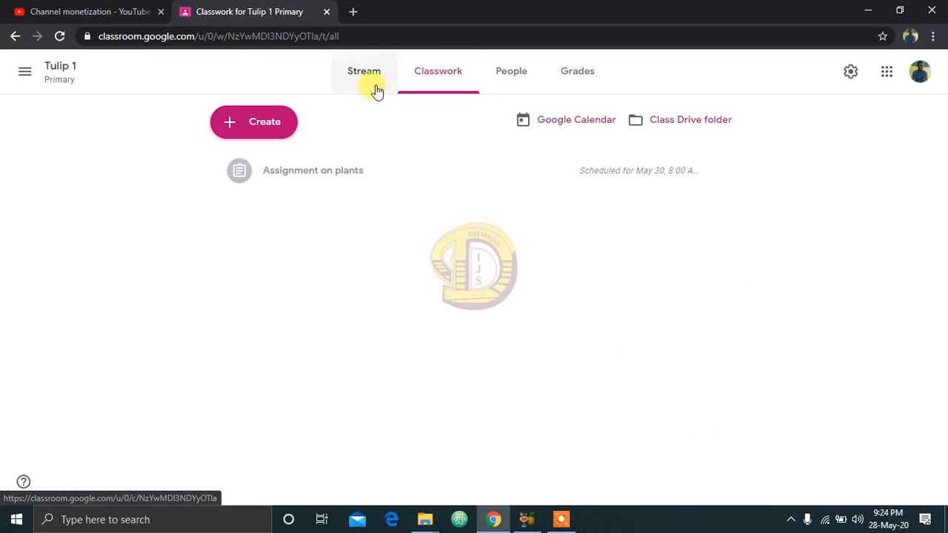
Step: Select the last student in the class's people list and view the actions available for that student
left_click(506, 87)
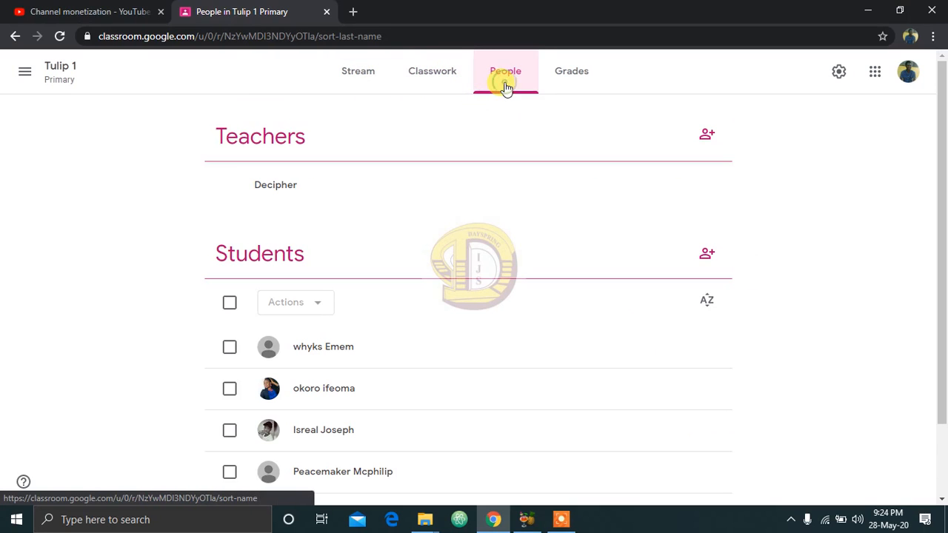
left_click_drag(943, 178, 944, 243)
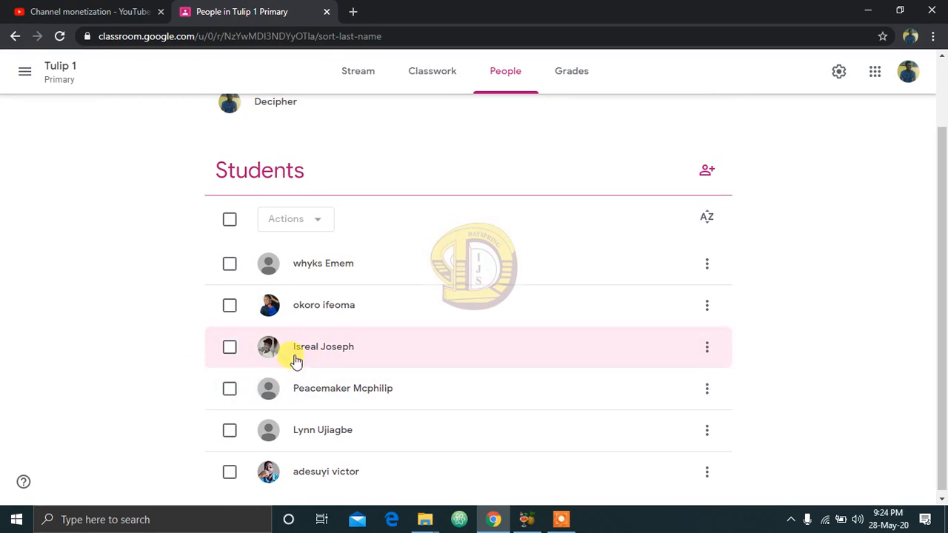
left_click(229, 473)
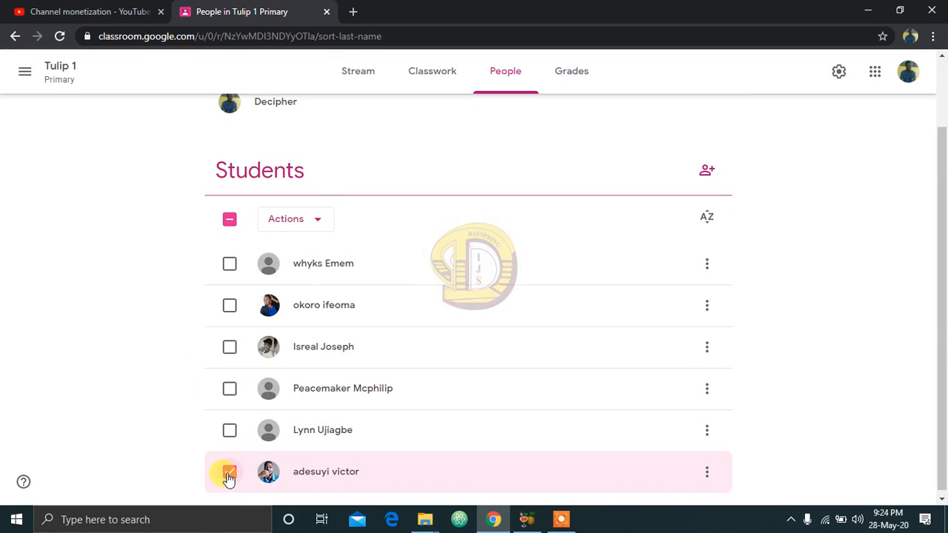
left_click(309, 226)
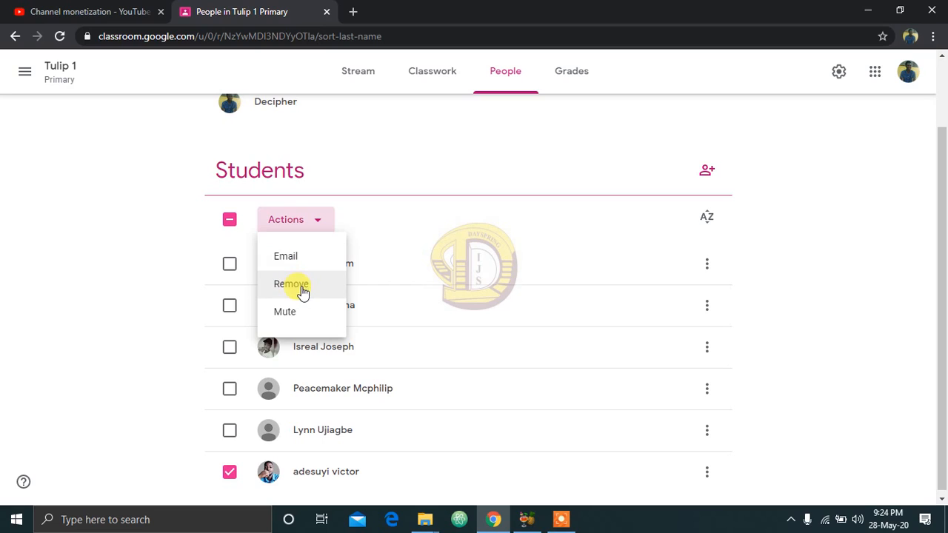
left_click(840, 289)
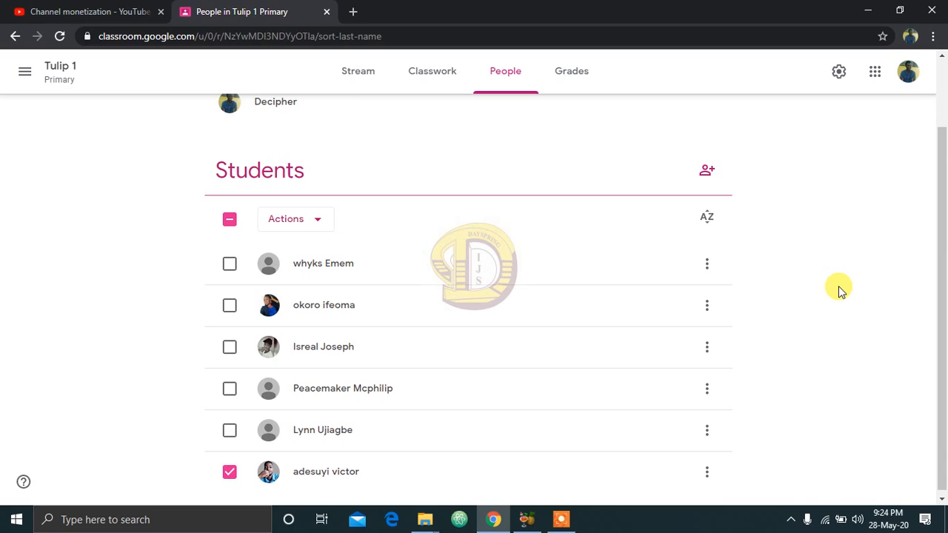
Step: Open the class settings and disable the class code in the general section
left_click(838, 74)
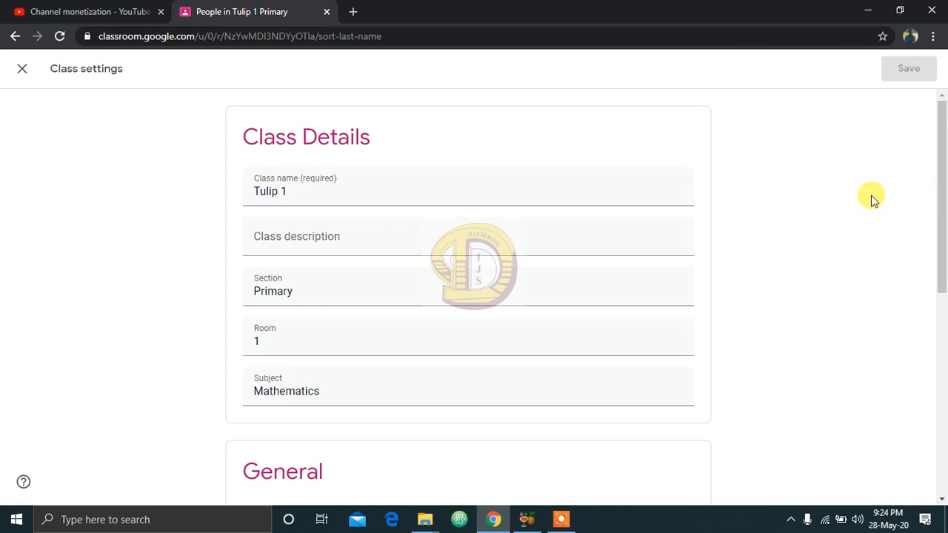
left_click_drag(942, 184, 944, 361)
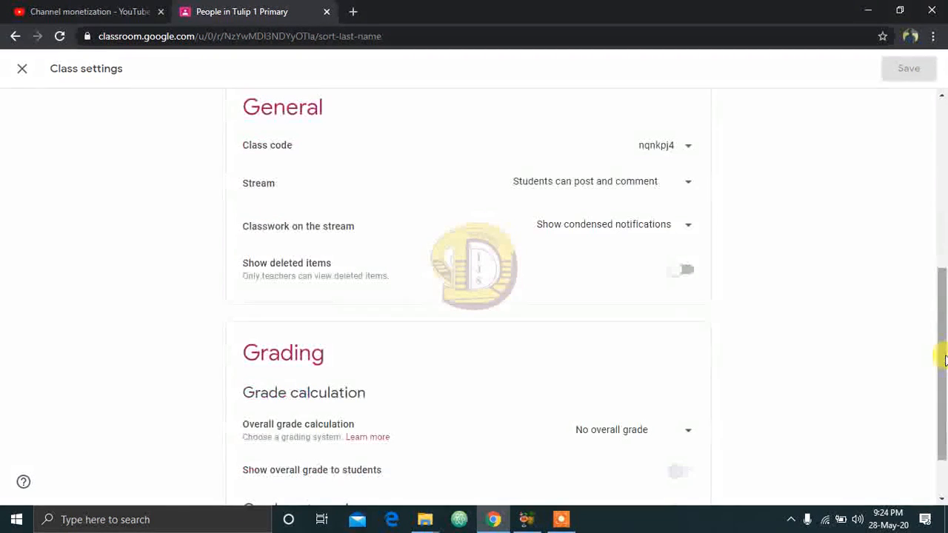
left_click(688, 152)
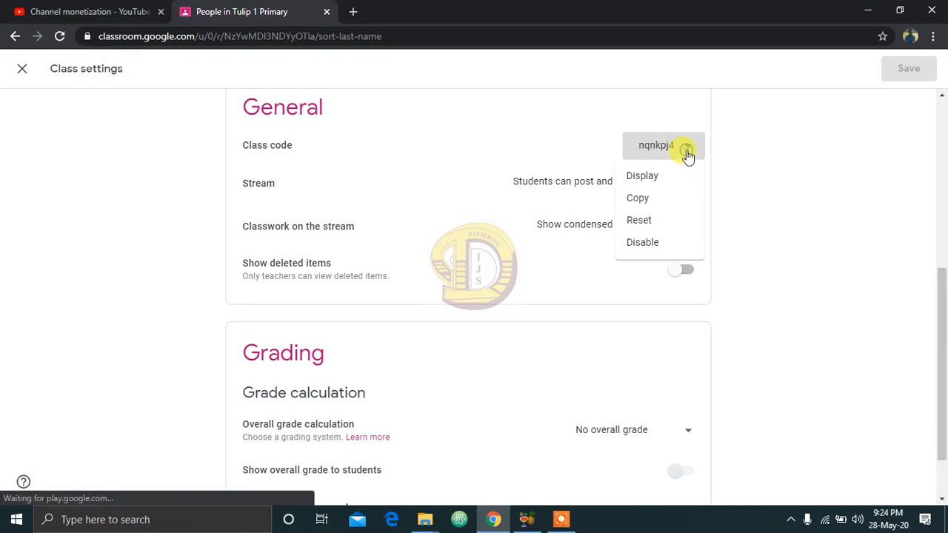
left_click(560, 521)
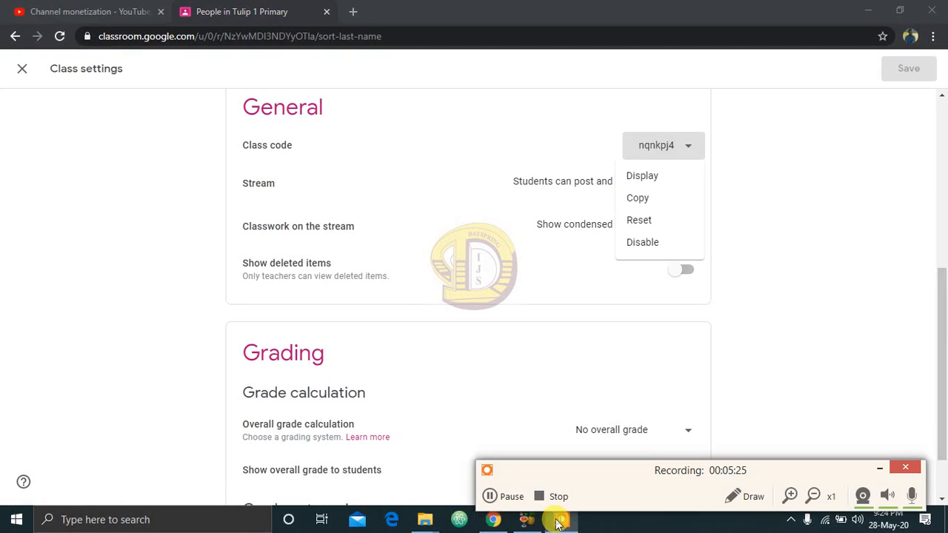
left_click(790, 495)
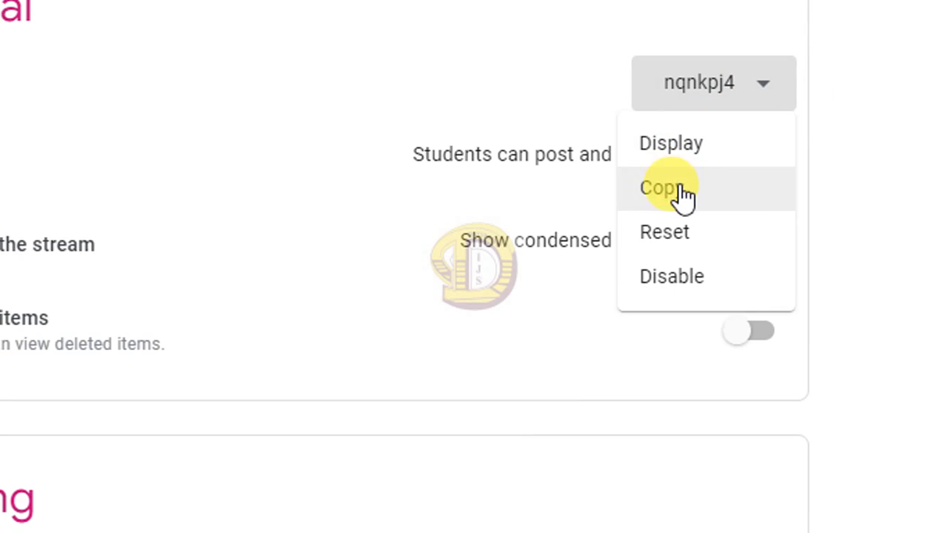
left_click(694, 295)
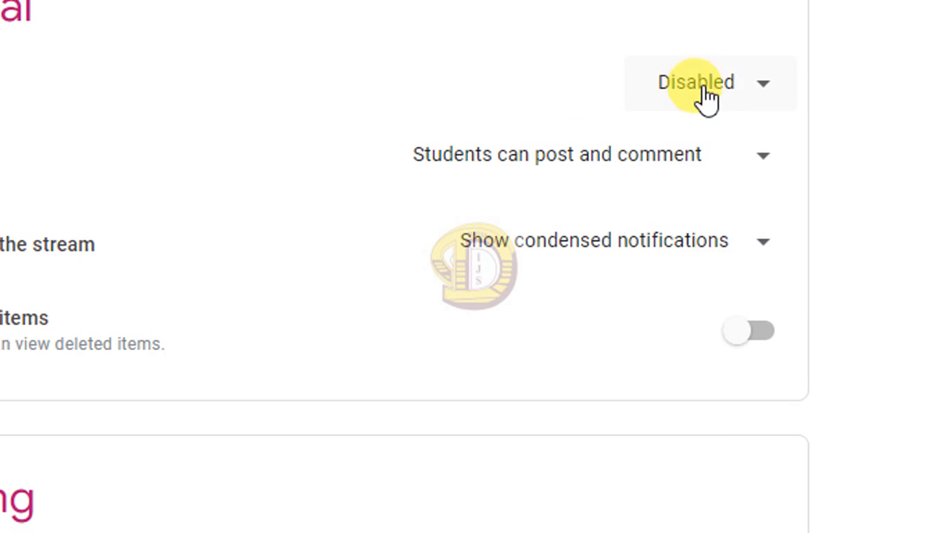
Step: Enable the class code again in the general class settings
scroll(226, 461, "down", 1)
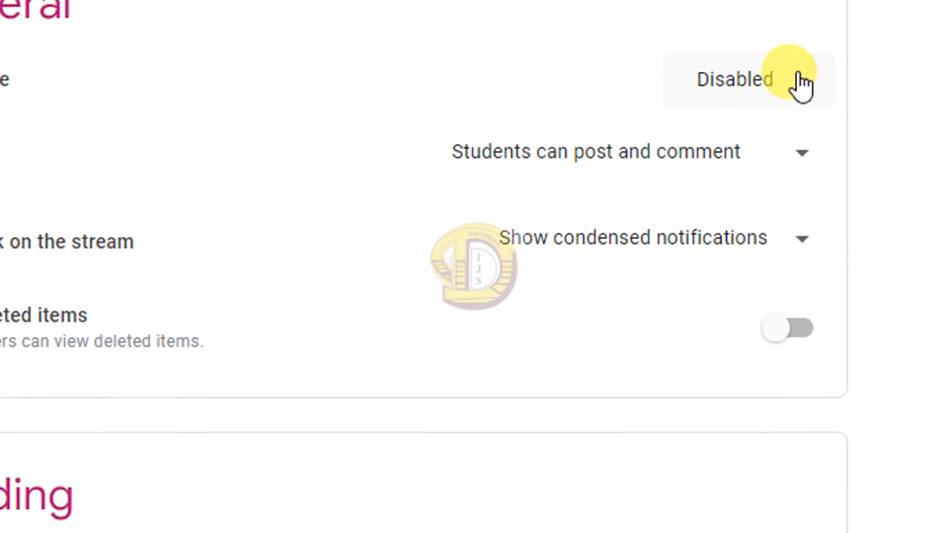
left_click(804, 82)
left_click(762, 143)
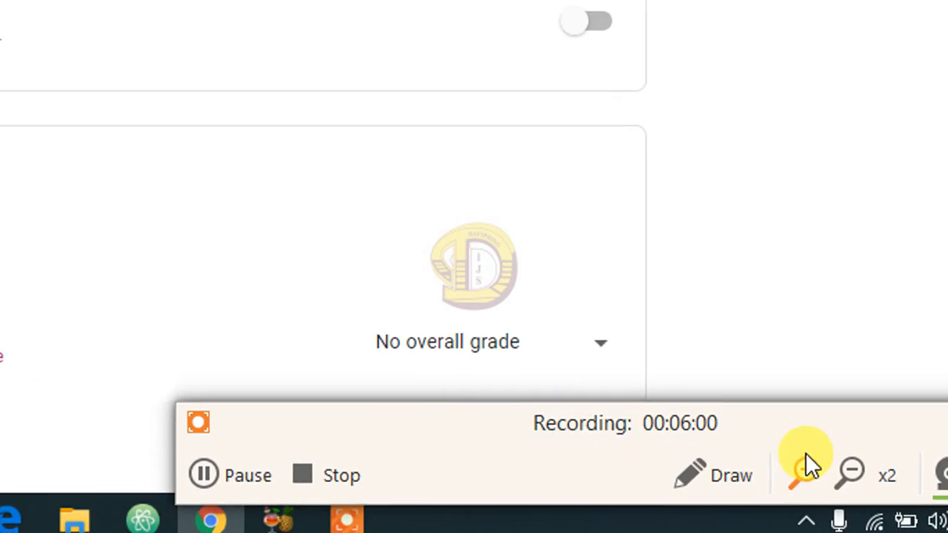
left_click(808, 466)
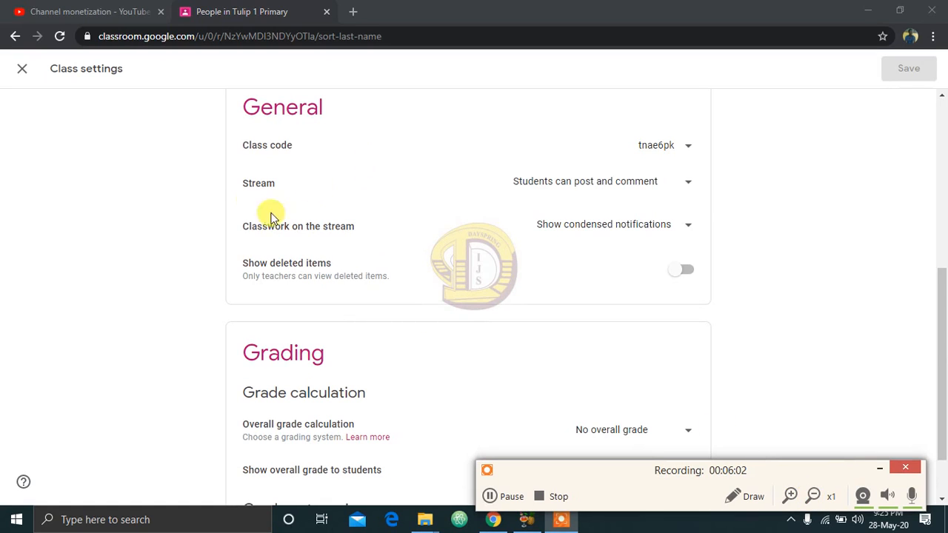
Step: Set the stream permission to "Students can only comment" and save the class settings
left_click(680, 185)
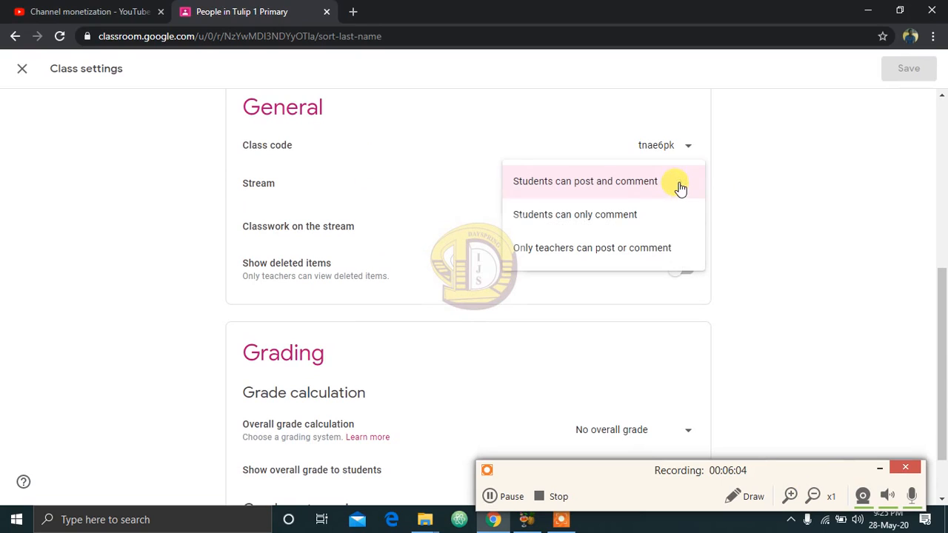
left_click(577, 231)
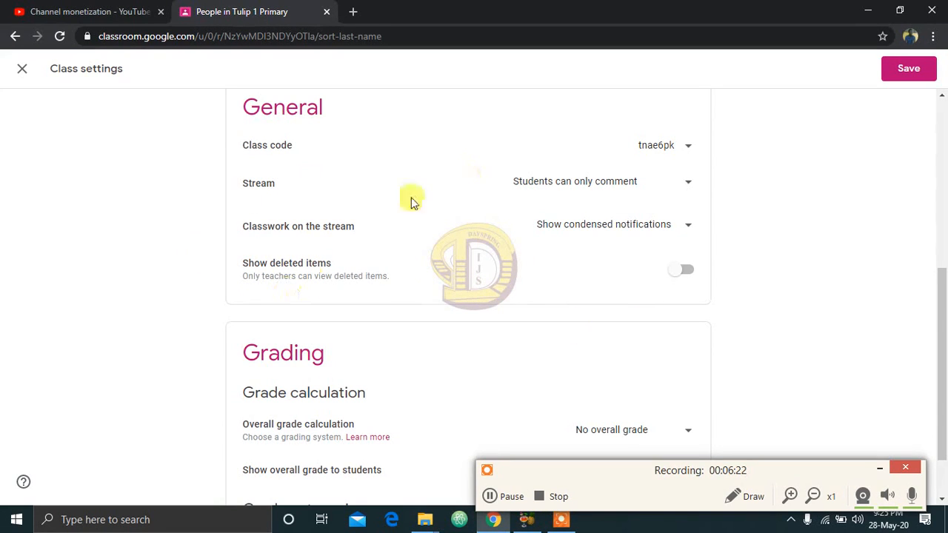
left_click(689, 225)
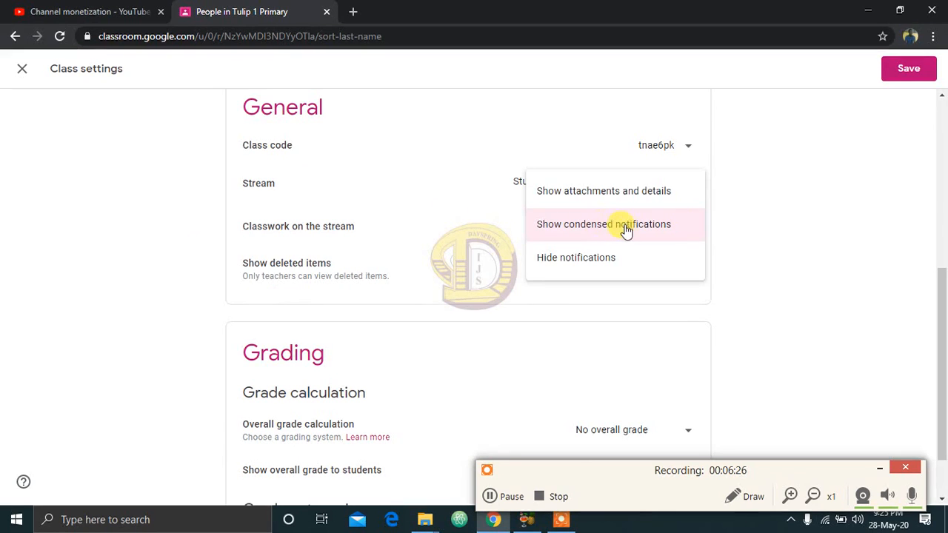
left_click(735, 228)
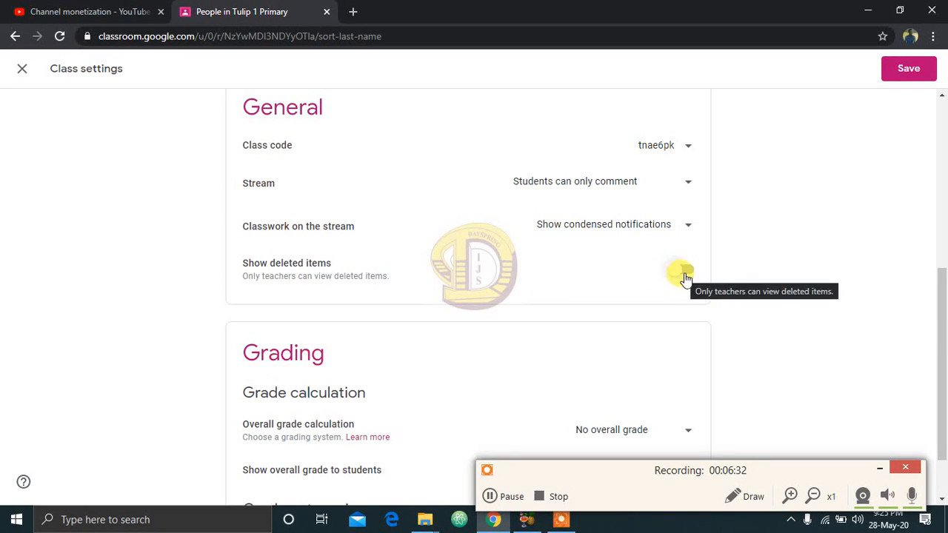
left_click_drag(943, 329, 943, 138)
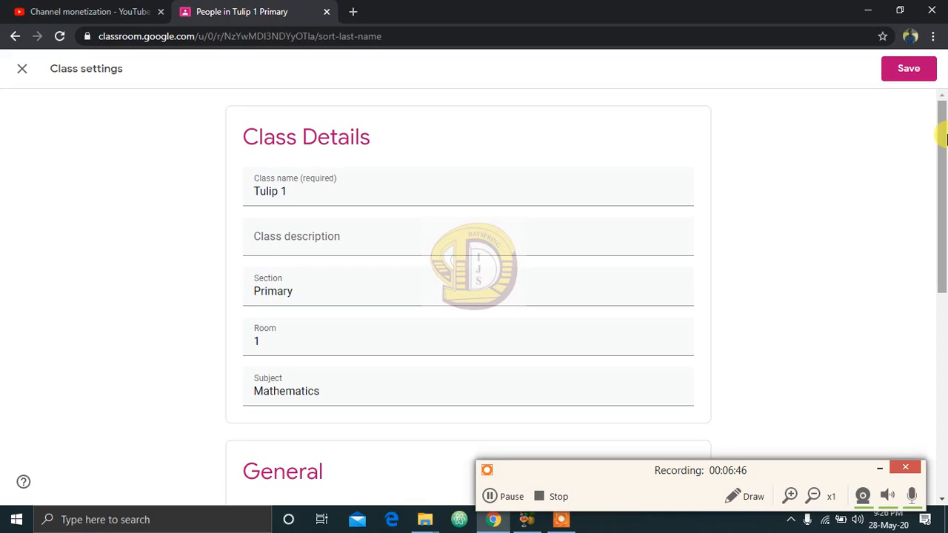
left_click(902, 70)
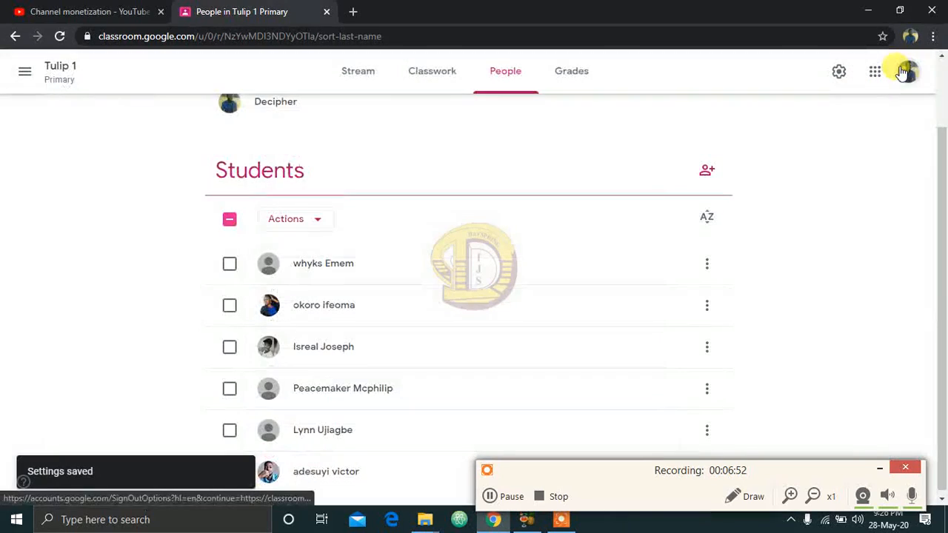
Step: Look through the class's Grades, People and Classwork pages and return to the Stream
left_click(569, 78)
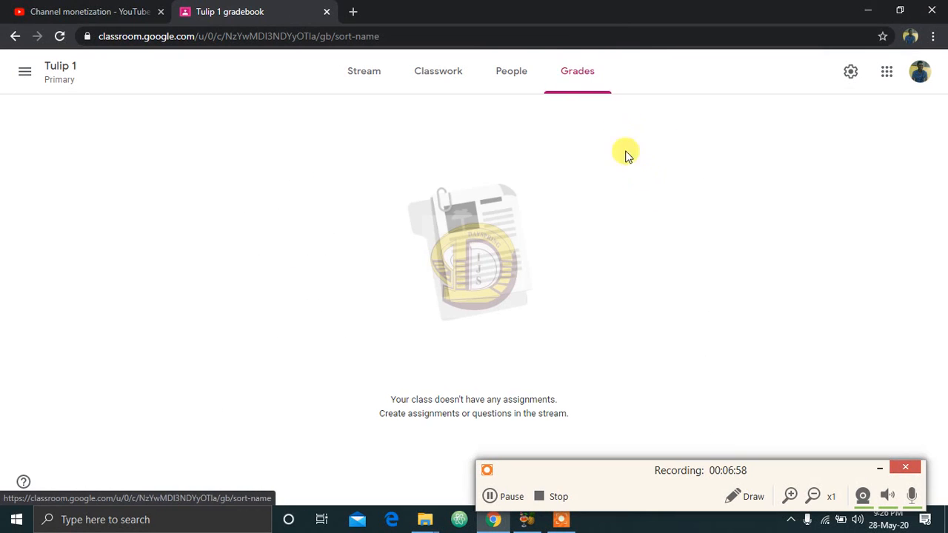
left_click(514, 81)
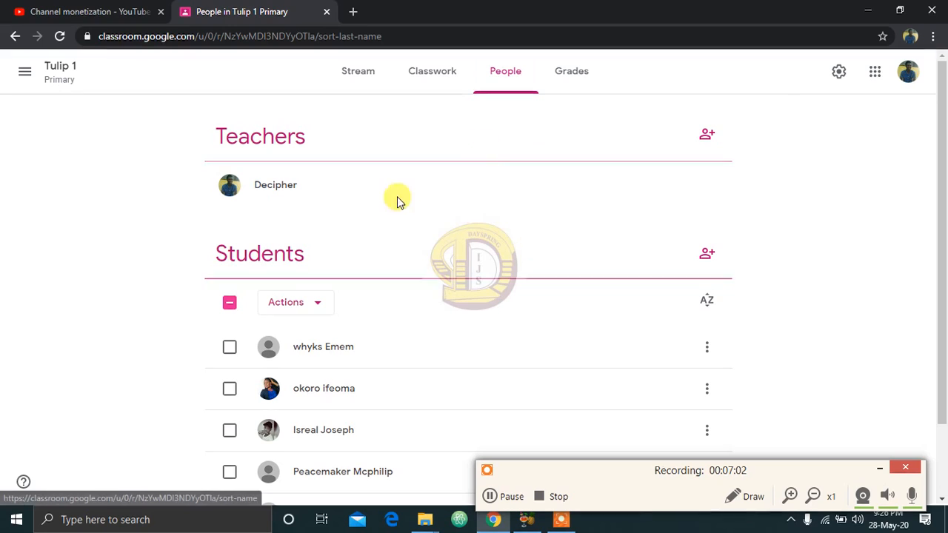
left_click(436, 80)
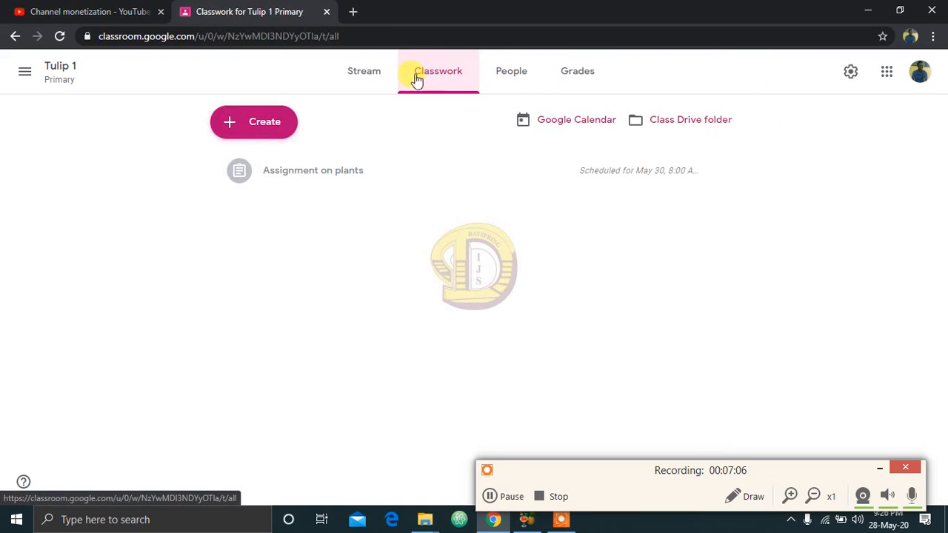
left_click(356, 81)
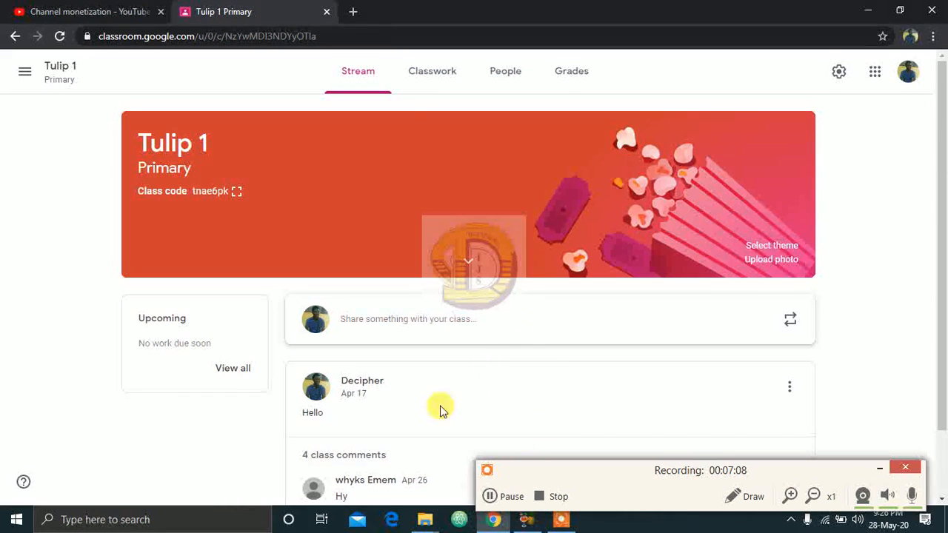